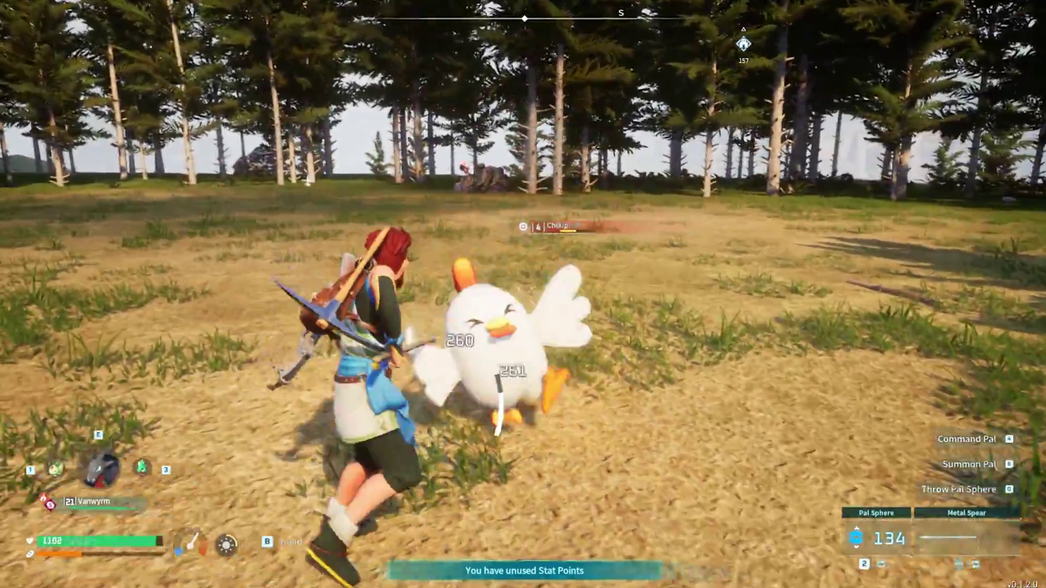
- Throw a Pal Sphere at the Chikipi, then switch to the pickaxe
{"action": "key", "text": "q"}
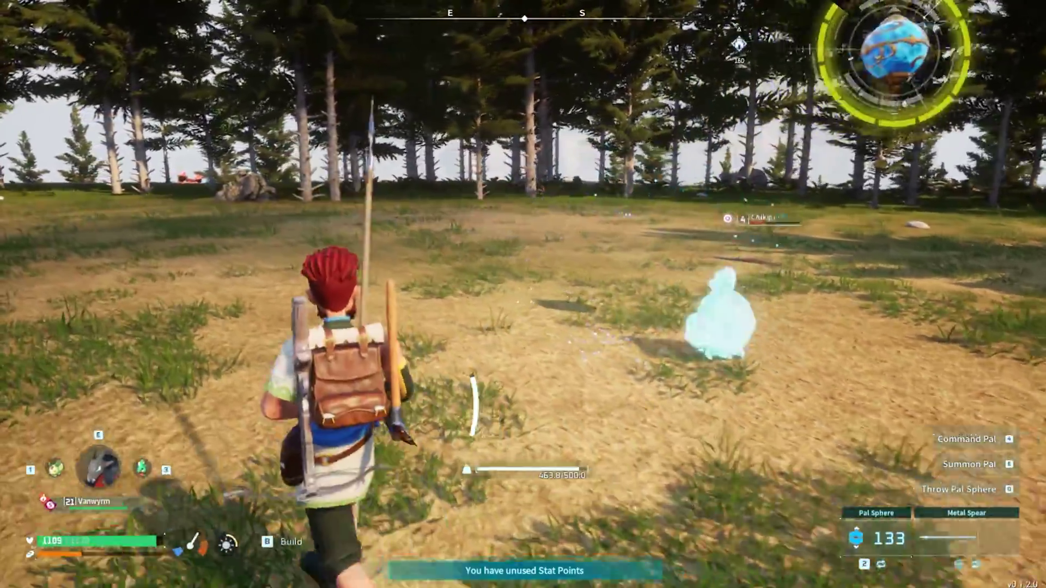
{"action": "key", "text": "w"}
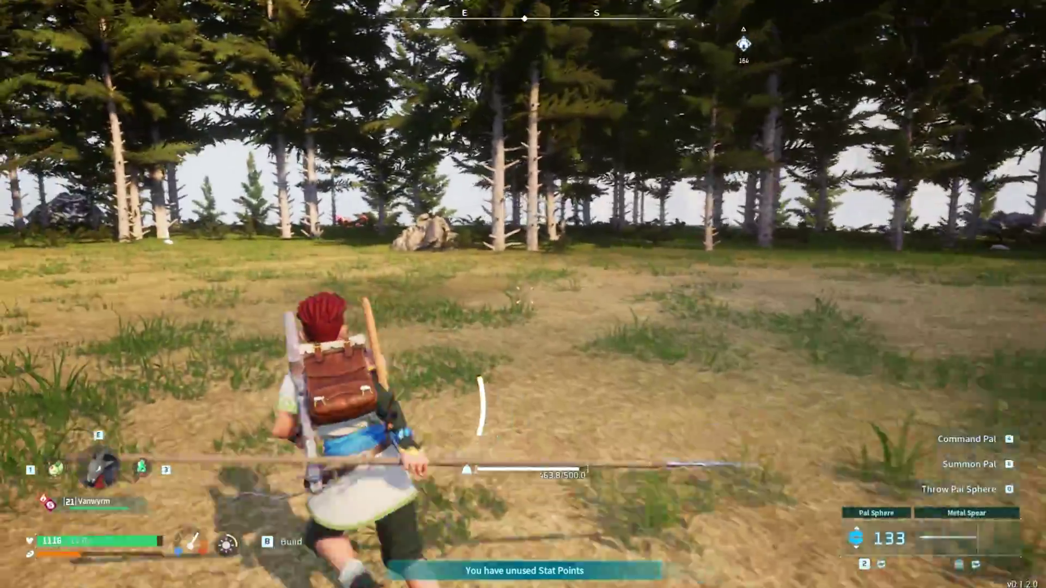
{"action": "scroll", "coordinate": [523, 294], "scroll_direction": "down", "scroll_amount": 1}
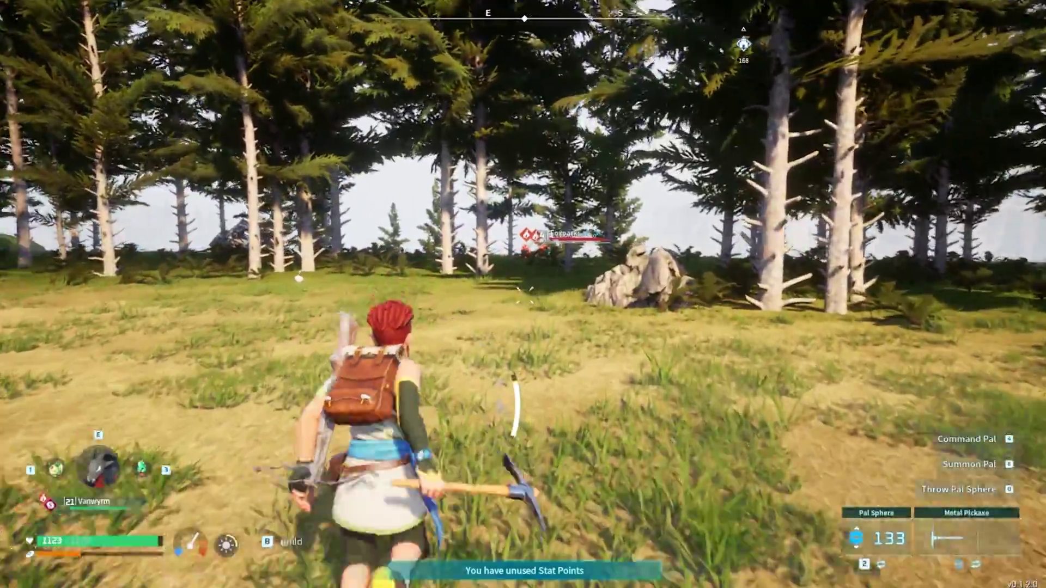
{"action": "scroll", "coordinate": [524, 294], "scroll_direction": "down", "scroll_amount": 1}
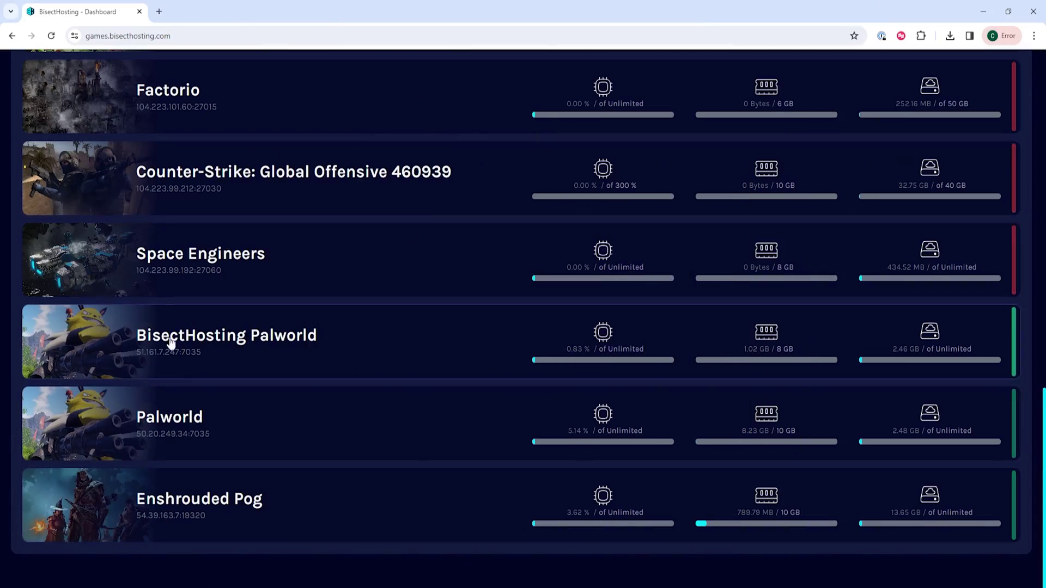
- Open the BisectHosting Palworld server from the dashboard and stop it
{"action": "left_click", "coordinate": [333, 346]}
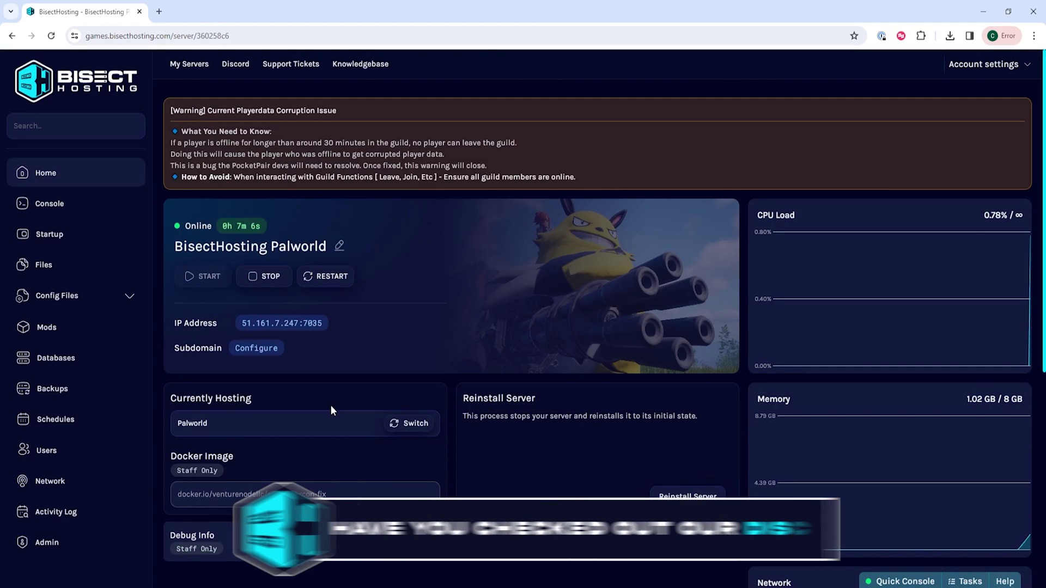
{"action": "left_click", "coordinate": [269, 278]}
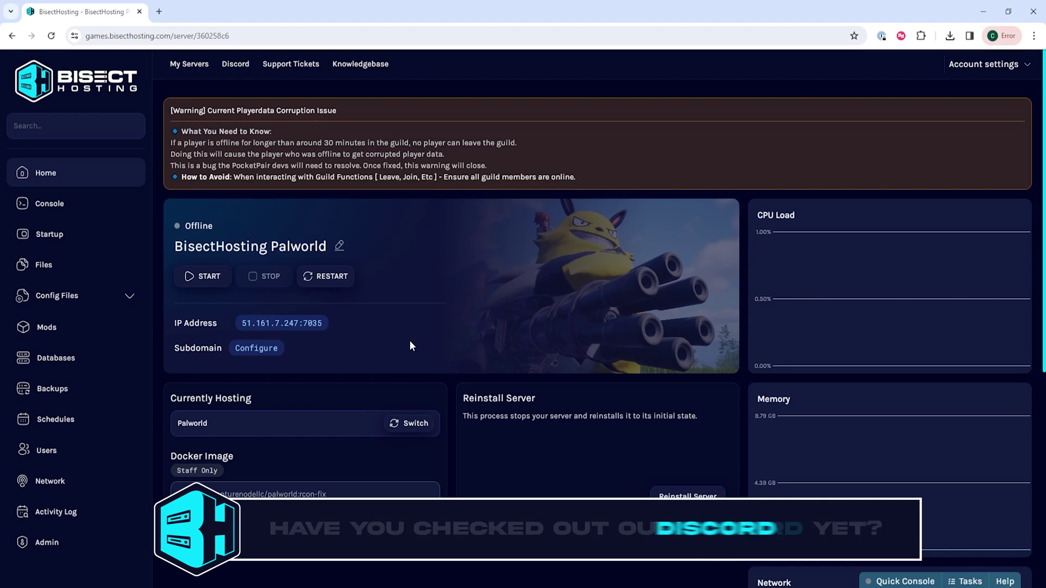
- Browse the server files to Pal/Saved/SaveGames/0 and bring up the save folder's actions
{"action": "left_click", "coordinate": [71, 268]}
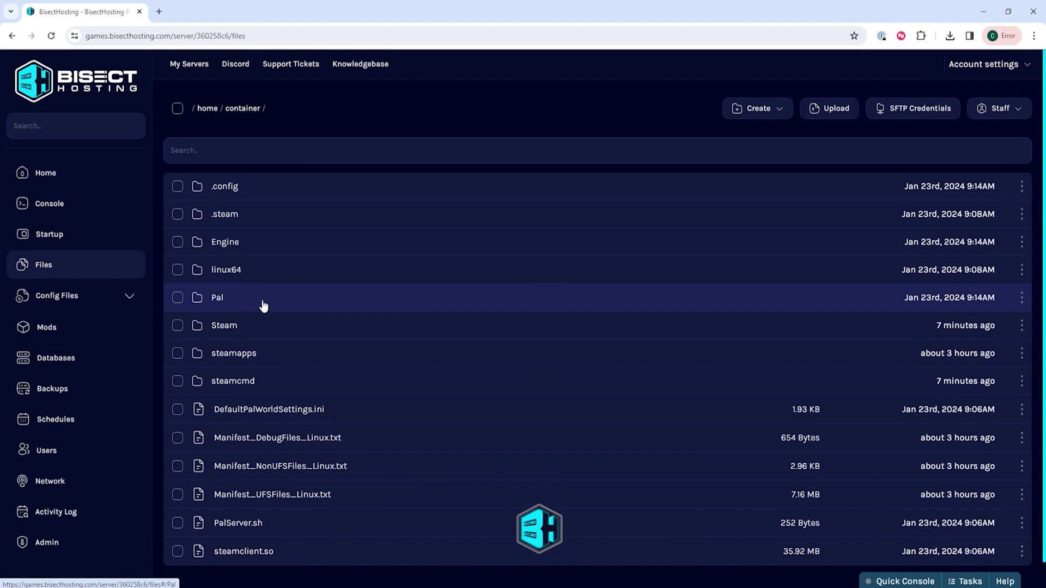
{"action": "left_click", "coordinate": [292, 304]}
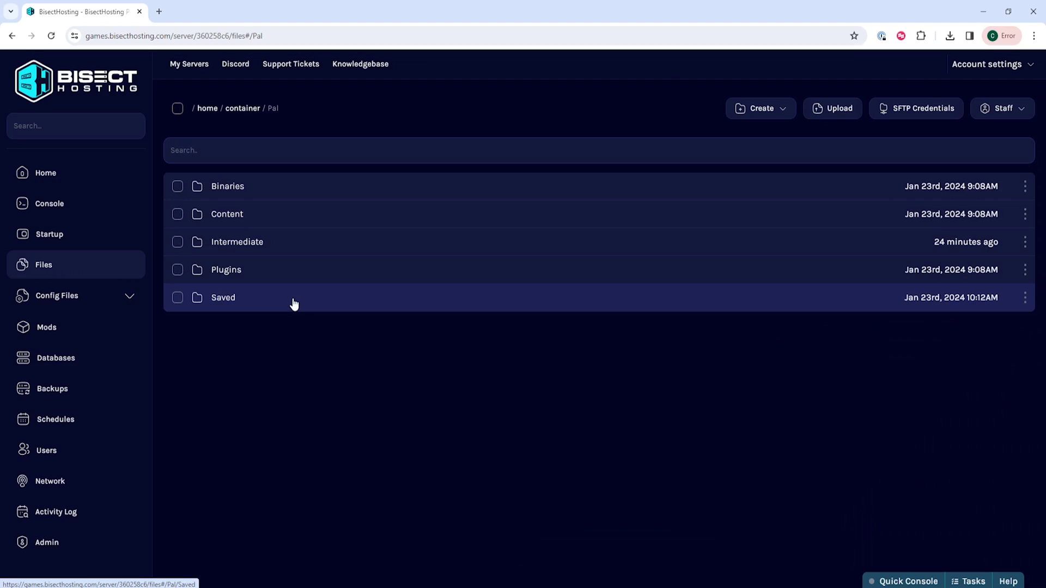
{"action": "left_click", "coordinate": [292, 304]}
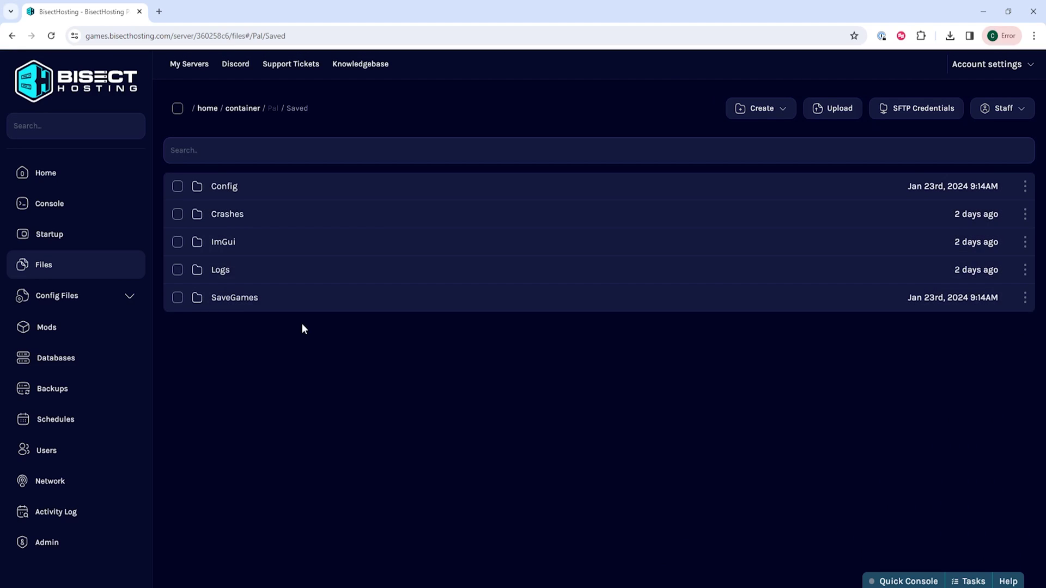
{"action": "left_click", "coordinate": [294, 297]}
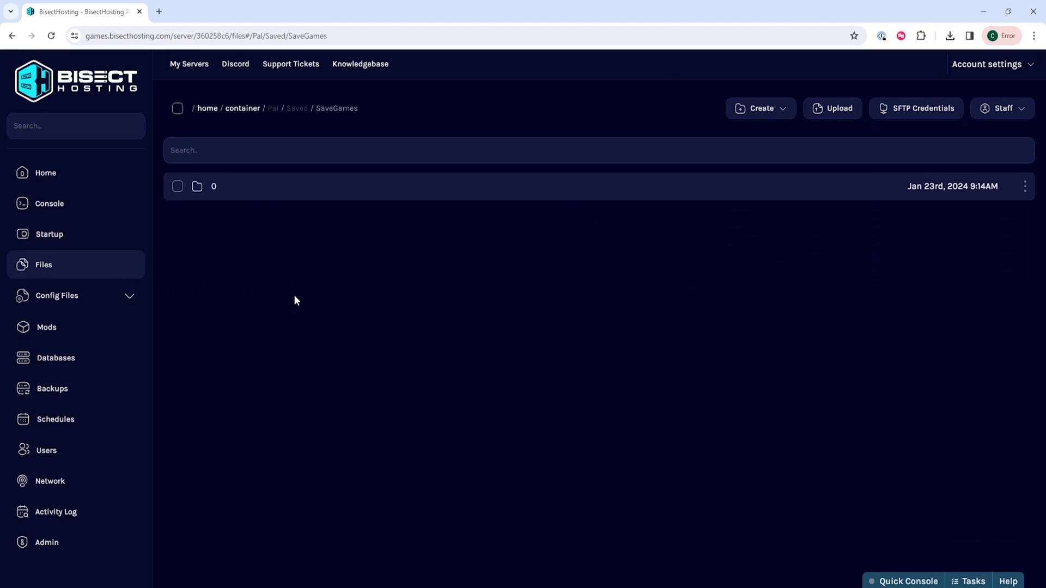
{"action": "left_click", "coordinate": [292, 196]}
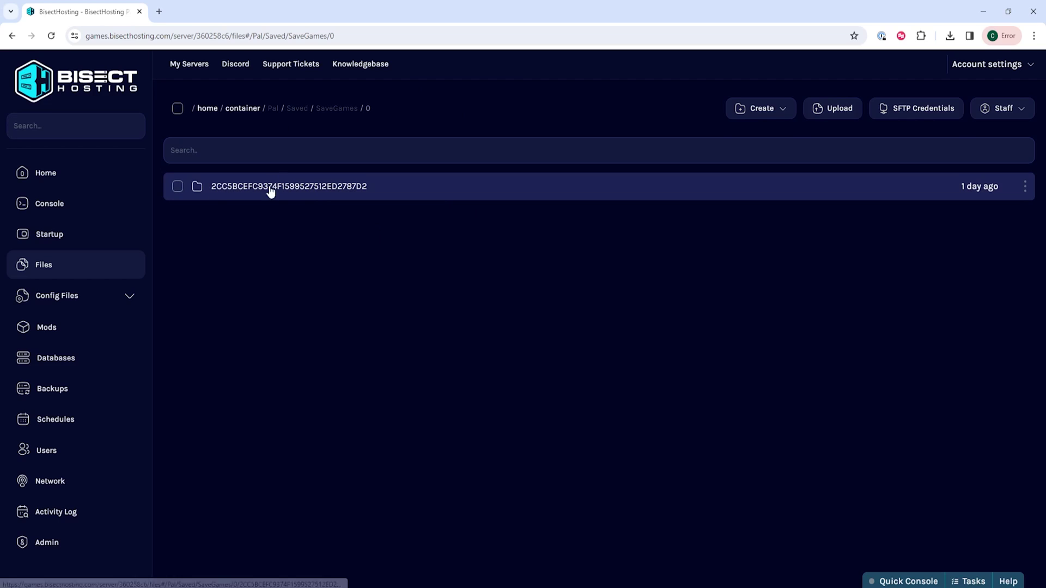
{"action": "right_click", "coordinate": [228, 191]}
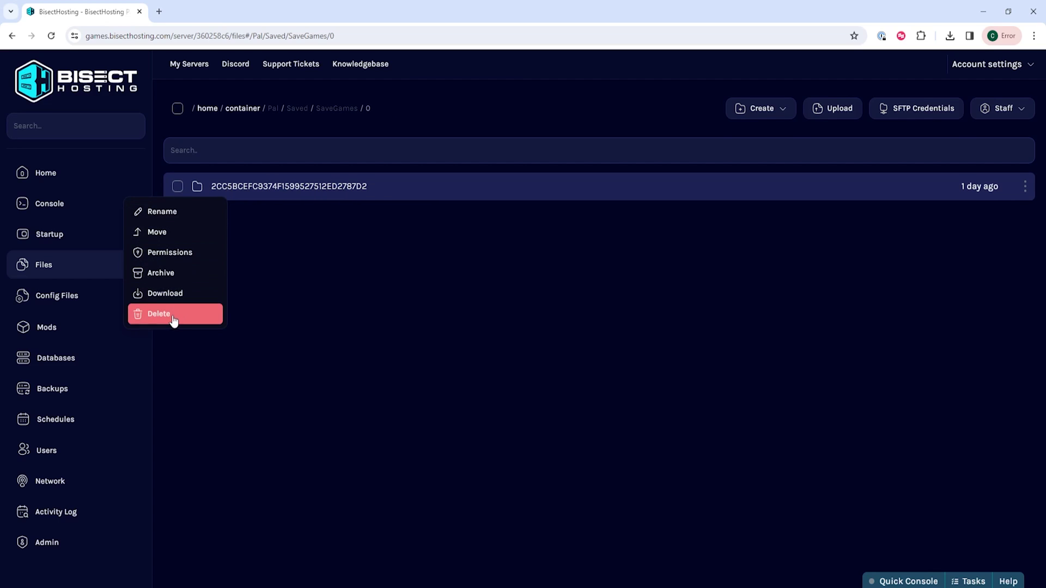
- Delete the existing world save folder from SaveGames/0 and confirm
{"action": "left_click", "coordinate": [172, 314]}
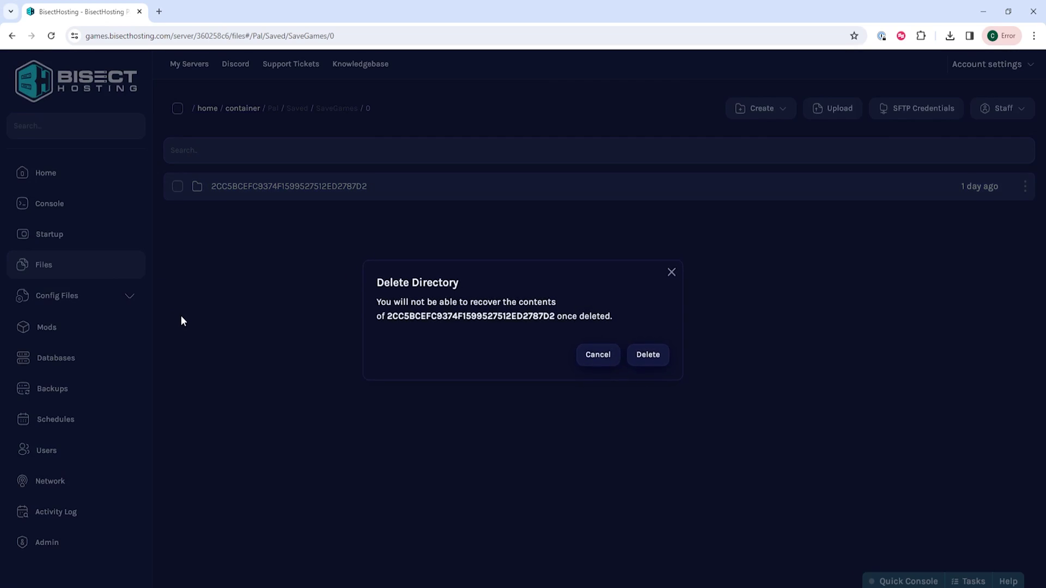
{"action": "left_click", "coordinate": [646, 354]}
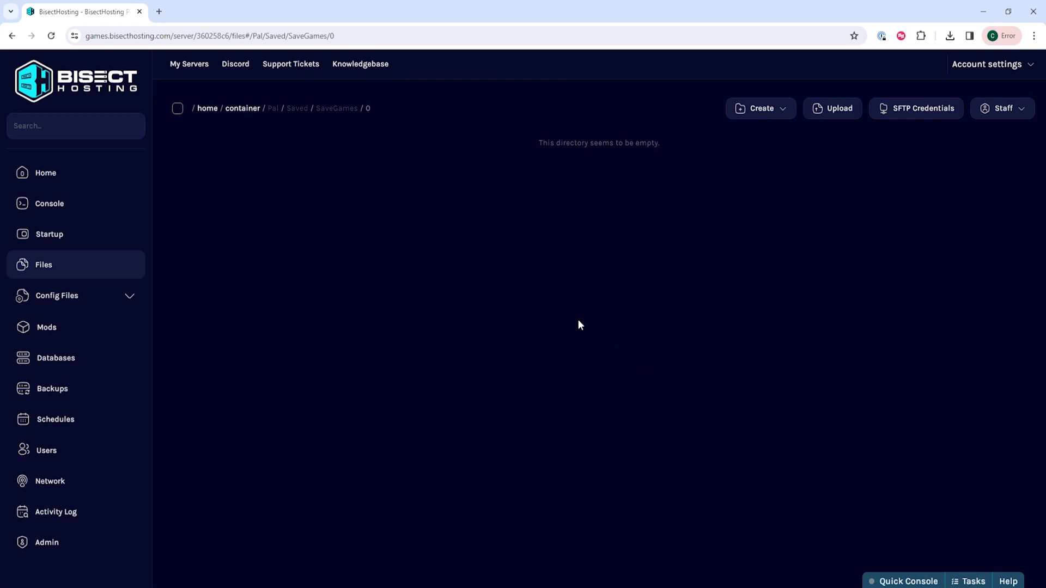
{"action": "key", "text": "super+r"}
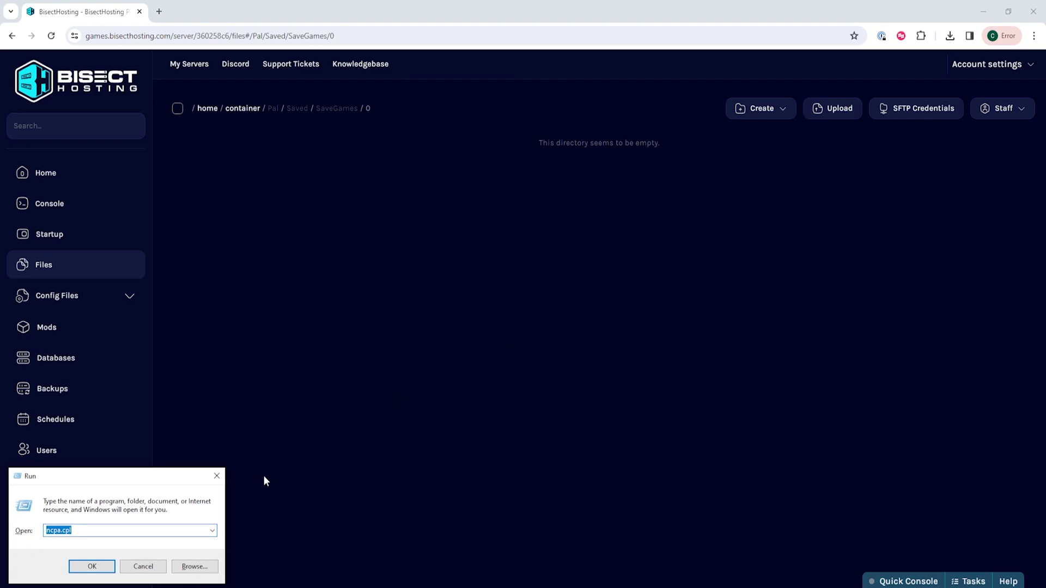
{"action": "type", "text": "%"}
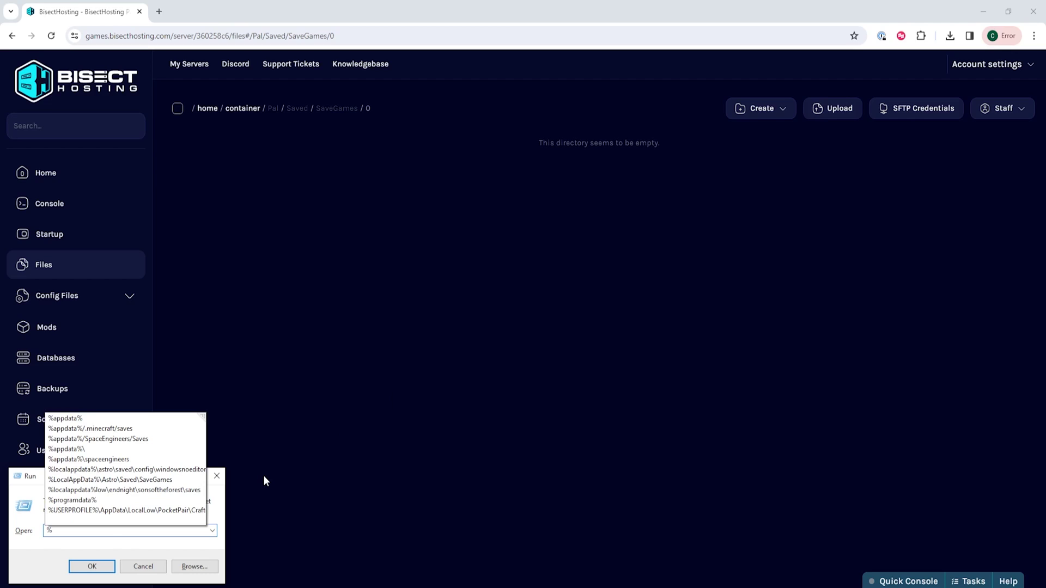
{"action": "type", "text": "localappdata%"}
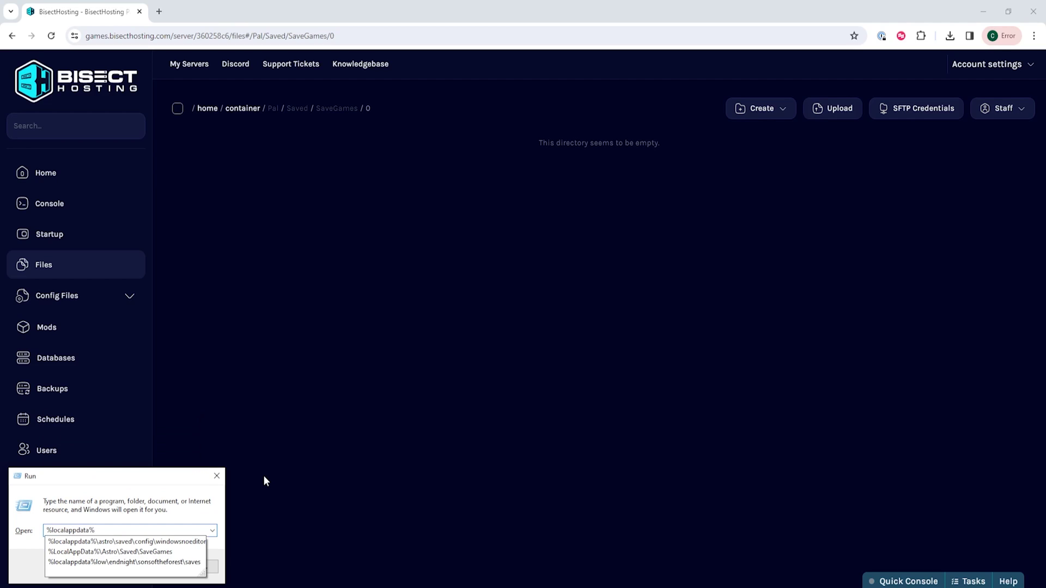
{"action": "type", "text": "/pal/"}
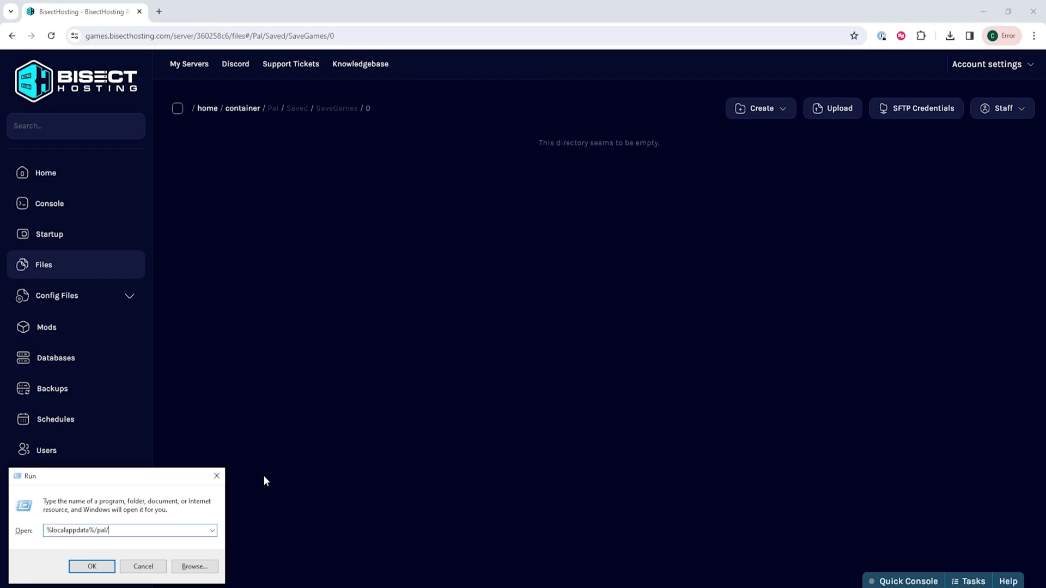
{"action": "type", "text": "saved/savegames"}
- Run %localappdata%/pal/saved/savegames to open the local Palworld saves in File Explorer
{"action": "left_click", "coordinate": [98, 567]}
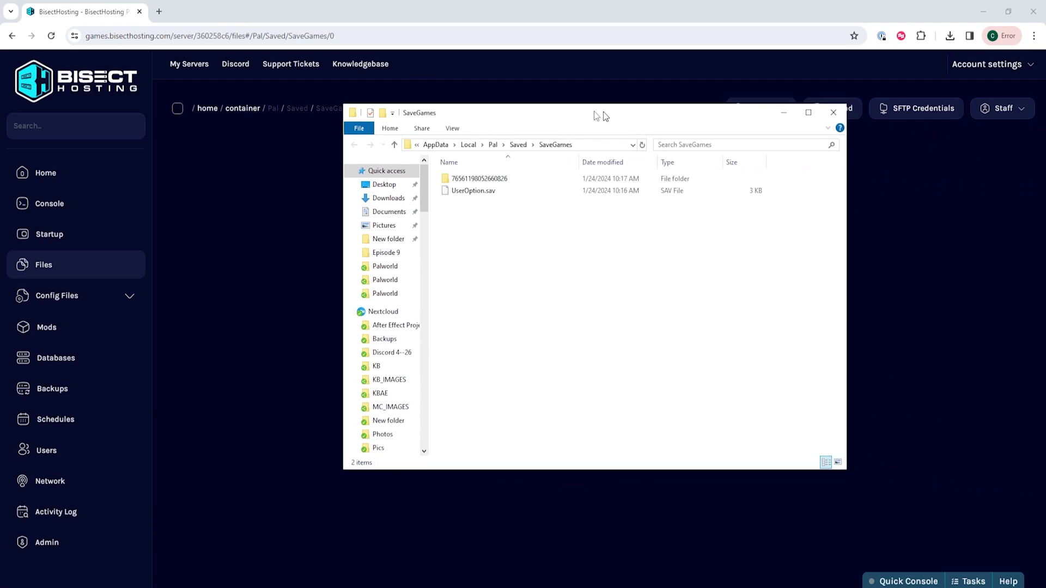
{"action": "left_click_drag", "start_coordinate": [912, 152], "coordinate": [551, 121]}
{"action": "double_click", "coordinate": [460, 172]}
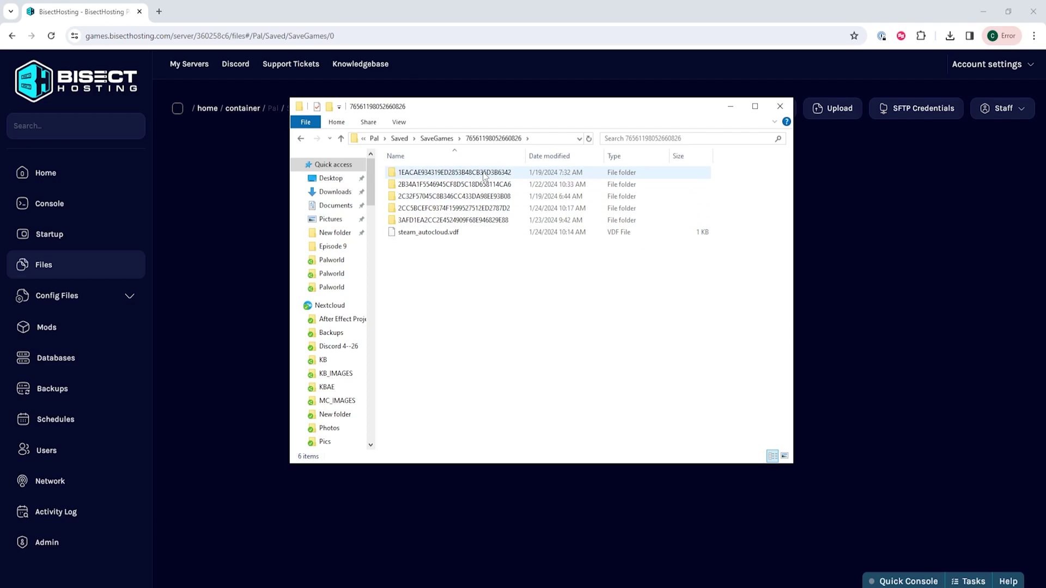
{"action": "double_click", "coordinate": [484, 174]}
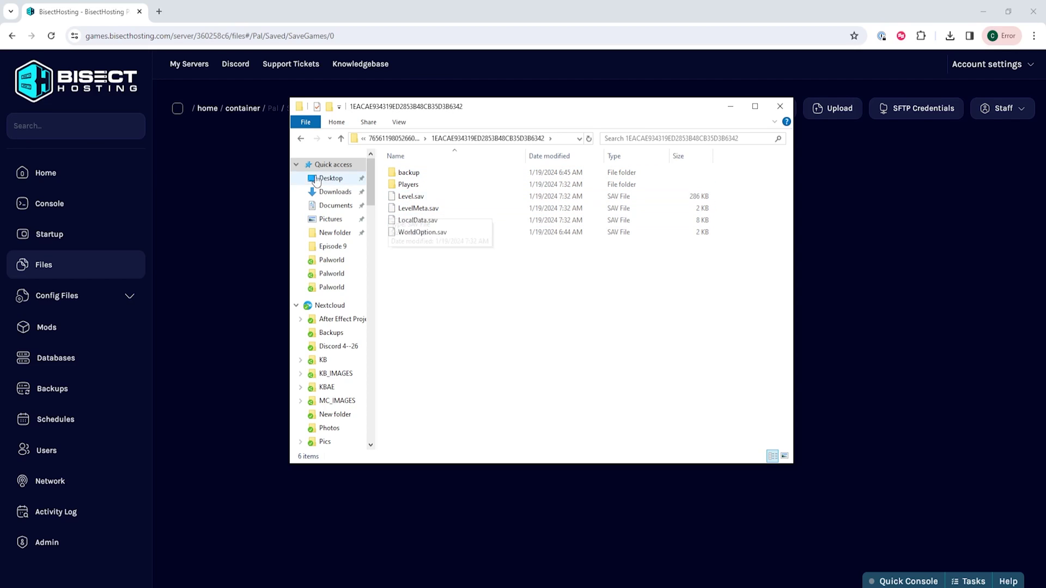
{"action": "key", "text": "alt+Left"}
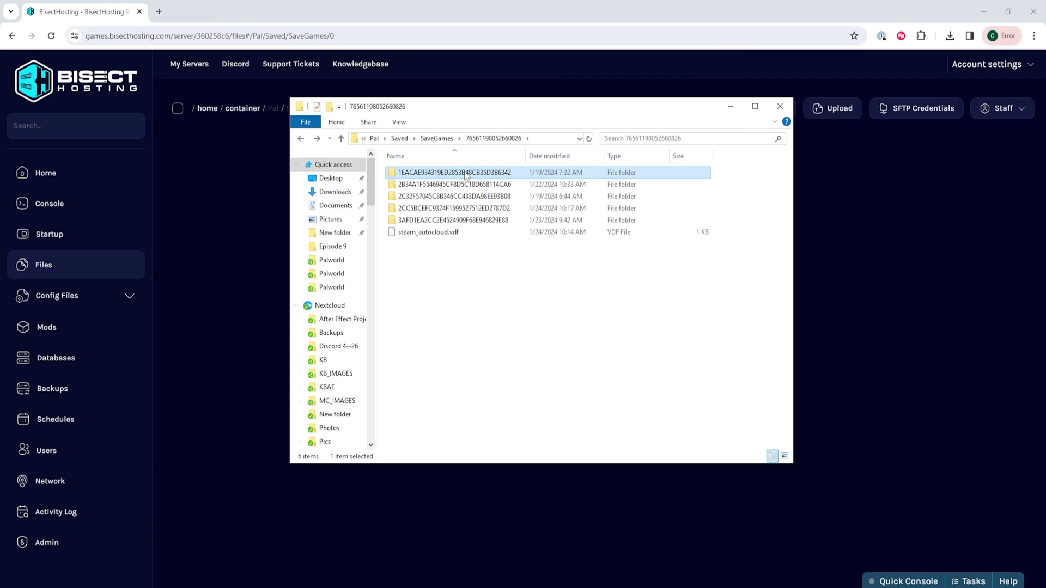
{"action": "left_click_drag", "start_coordinate": [580, 107], "coordinate": [837, 131]}
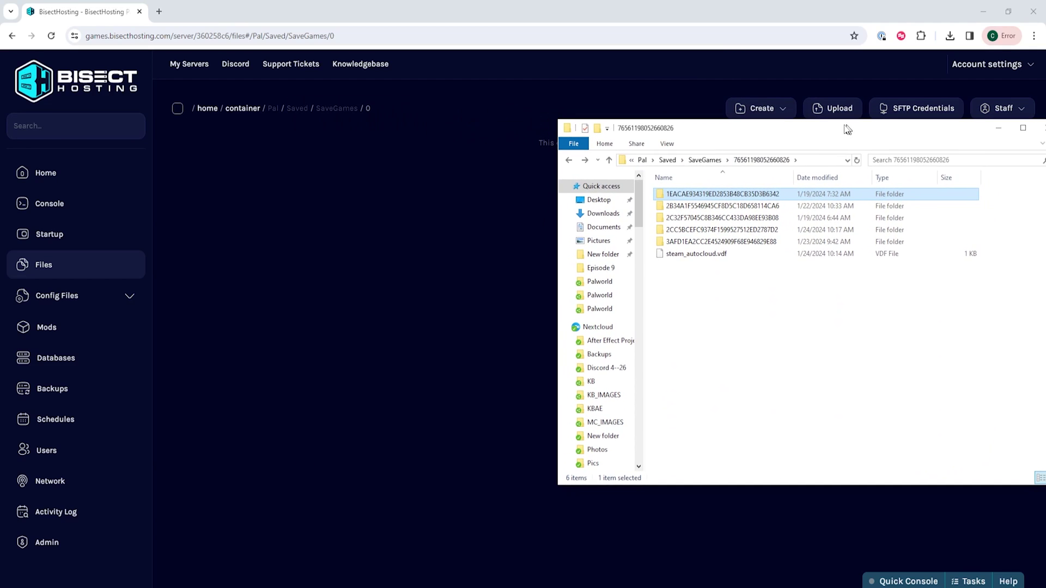
- Drag folder 1EACAE934319ED2853B48CB35D3B6342 into the server's SaveGames/0, uploading 45 files
{"action": "left_click_drag", "start_coordinate": [707, 196], "coordinate": [436, 309]}
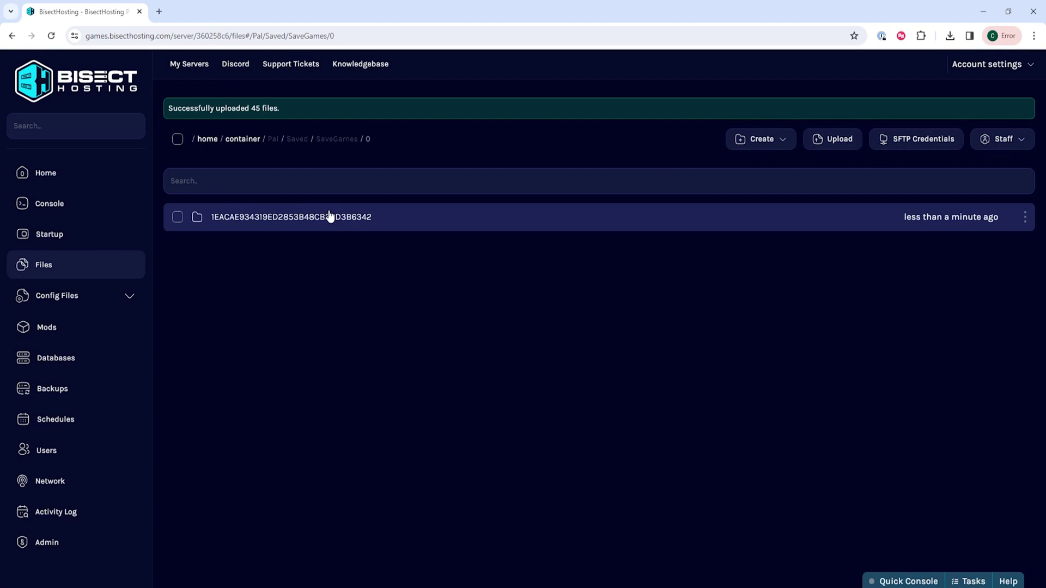
{"action": "right_click", "coordinate": [306, 222]}
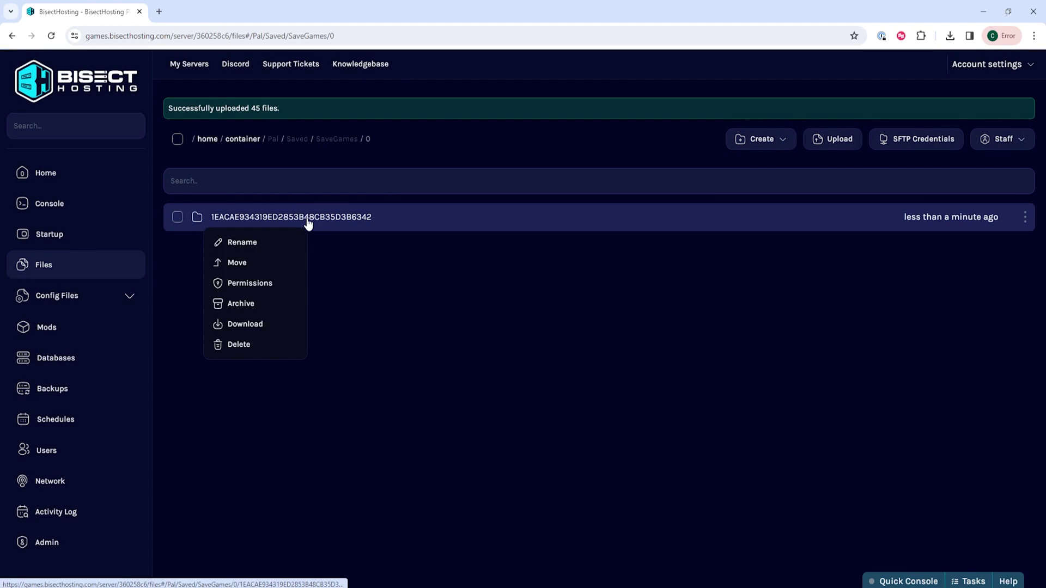
{"action": "left_click", "coordinate": [267, 245]}
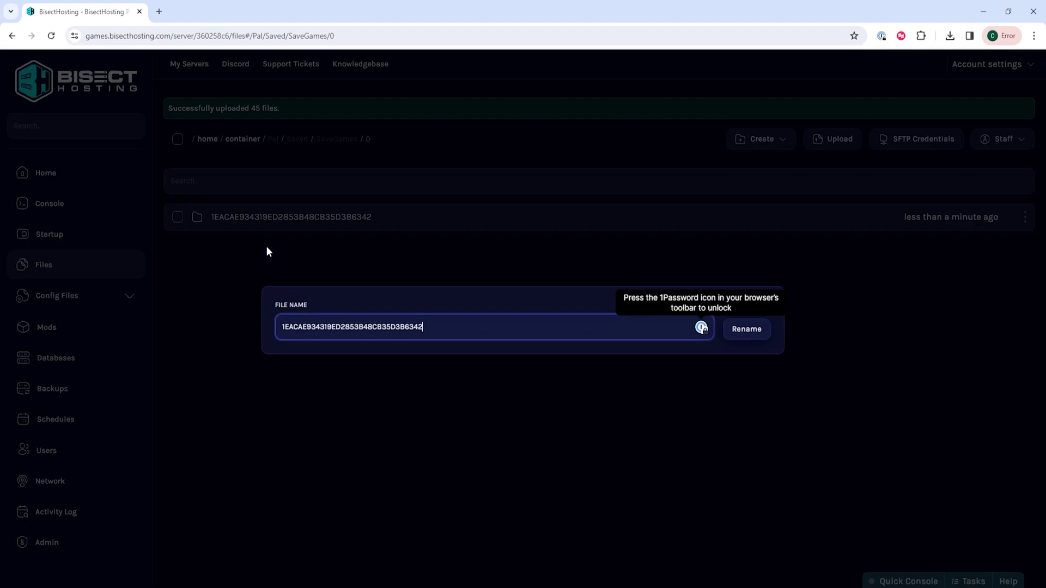
{"action": "double_click", "coordinate": [429, 327]}
{"action": "key", "text": "ctrl+c"}
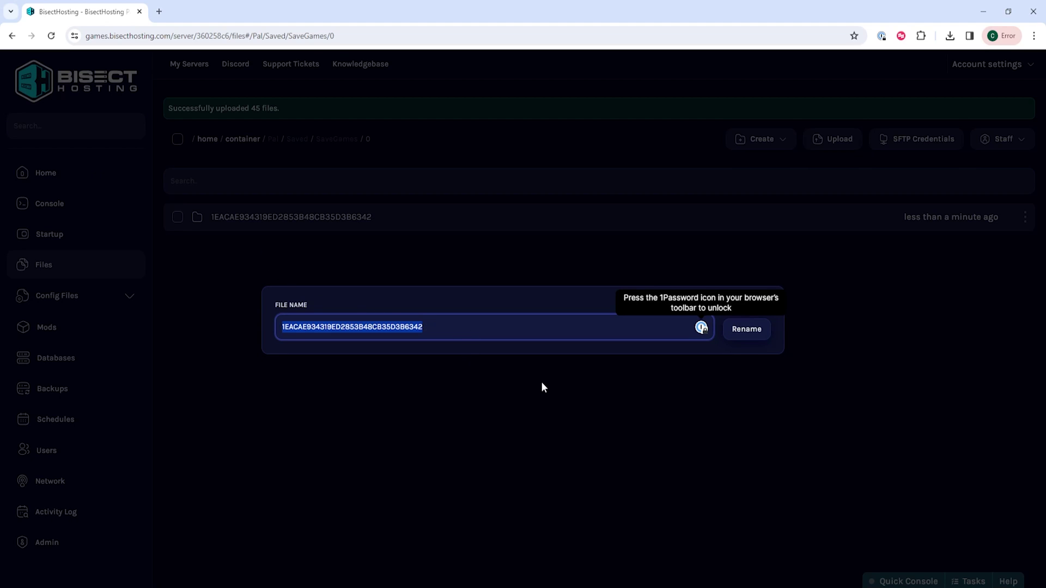
{"action": "left_click", "coordinate": [527, 386]}
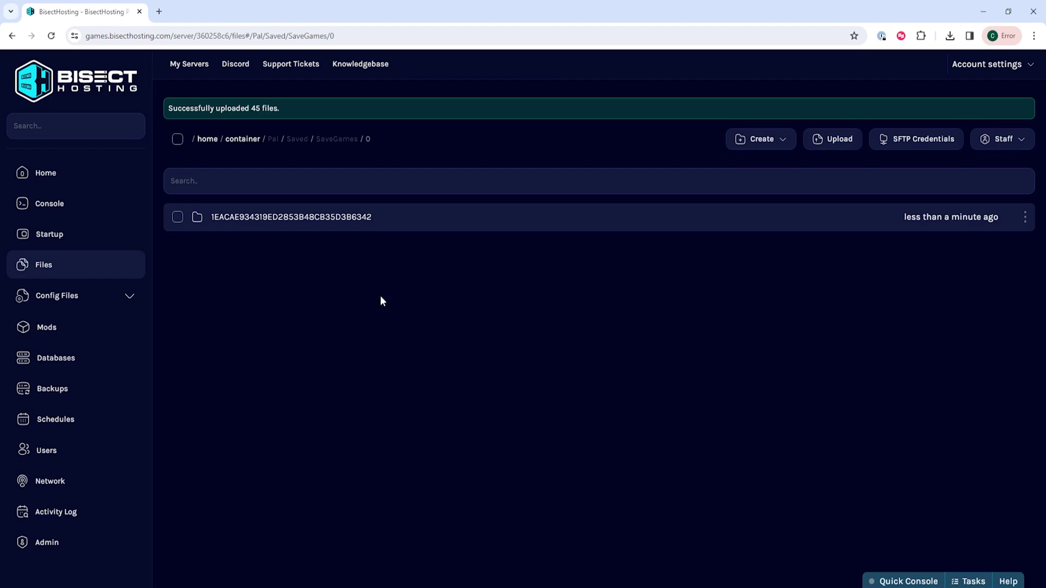
- Go to Pal/Saved/Config/LinuxServer and open GameUserSettings.ini for editing
{"action": "left_click", "coordinate": [73, 269]}
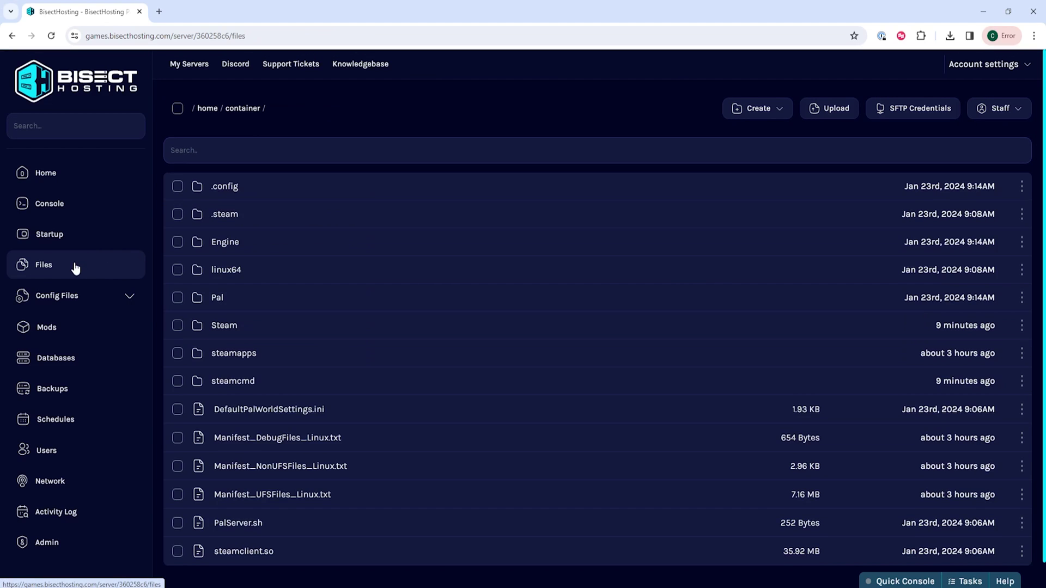
{"action": "left_click", "coordinate": [291, 306]}
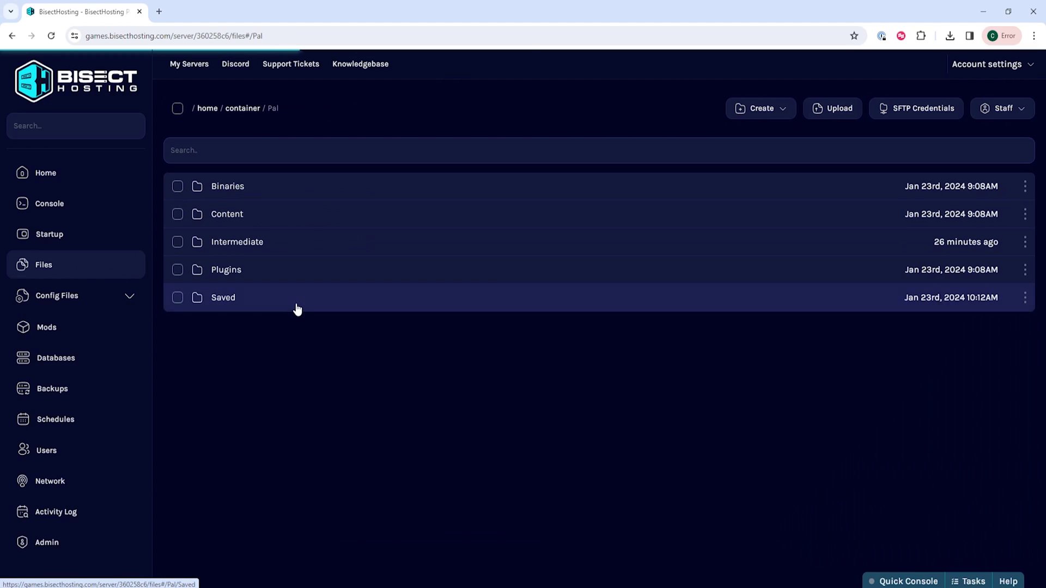
{"action": "left_click", "coordinate": [301, 303]}
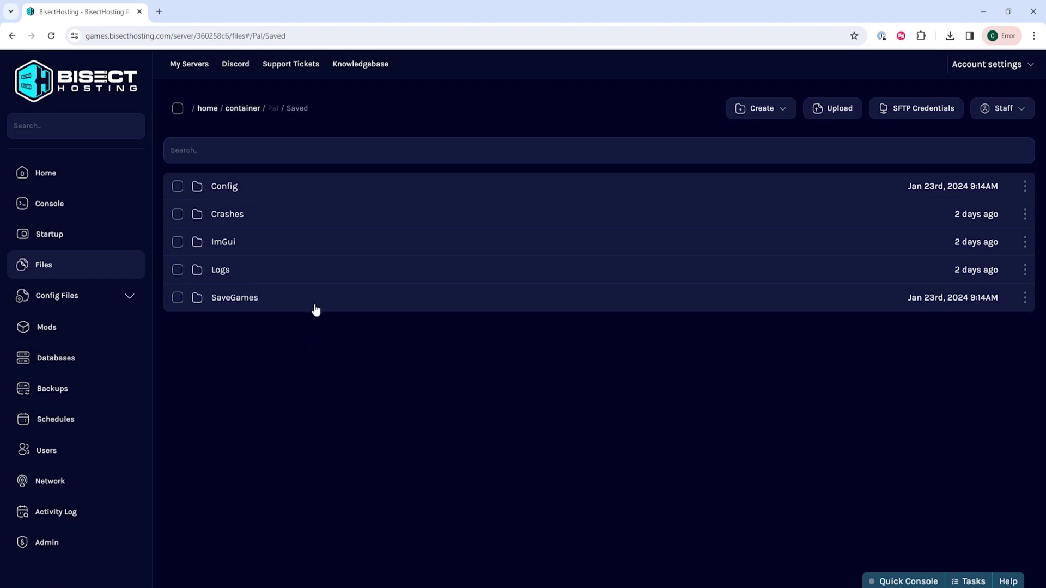
{"action": "left_click", "coordinate": [316, 196]}
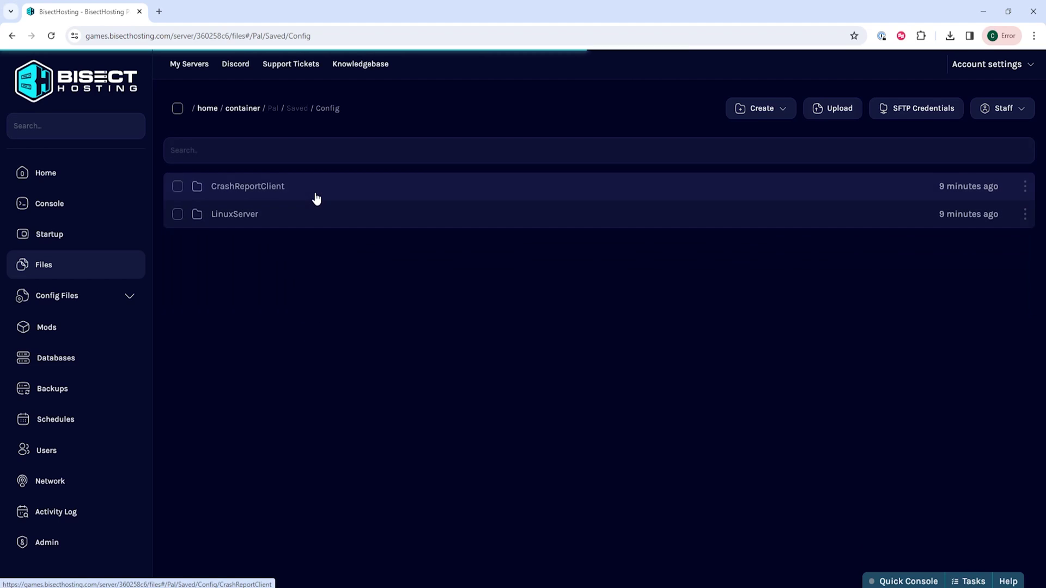
{"action": "left_click", "coordinate": [283, 219]}
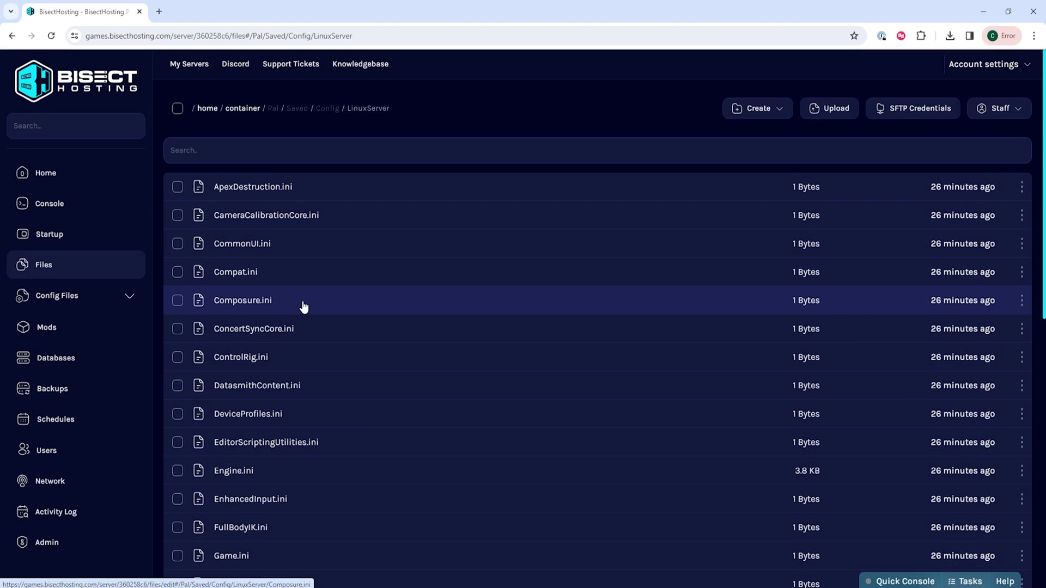
{"action": "scroll", "coordinate": [364, 290], "scroll_direction": "down", "scroll_amount": 2}
{"action": "scroll", "coordinate": [378, 281], "scroll_direction": "down", "scroll_amount": 2}
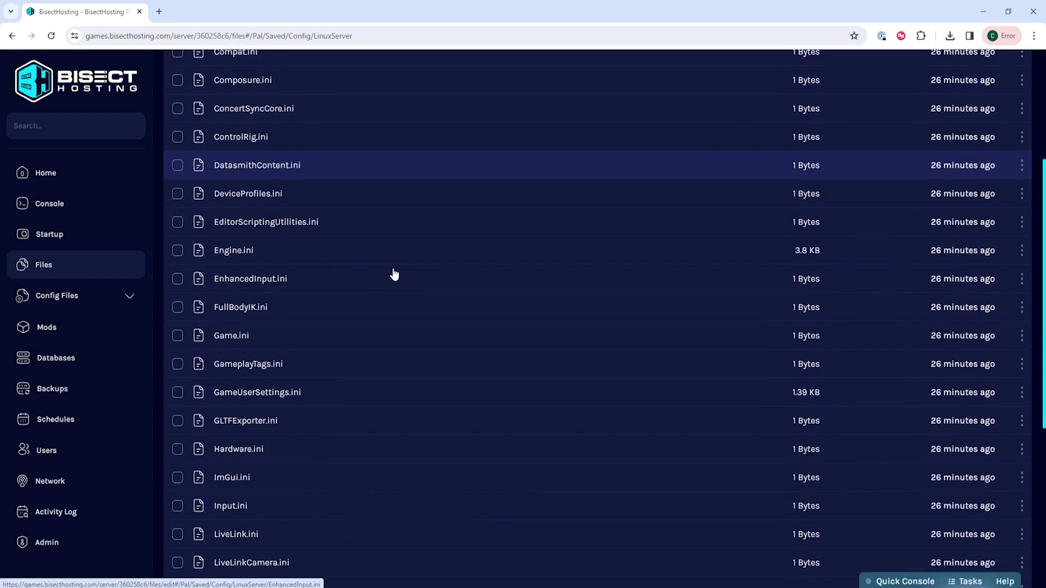
{"action": "scroll", "coordinate": [409, 257], "scroll_direction": "down", "scroll_amount": 2}
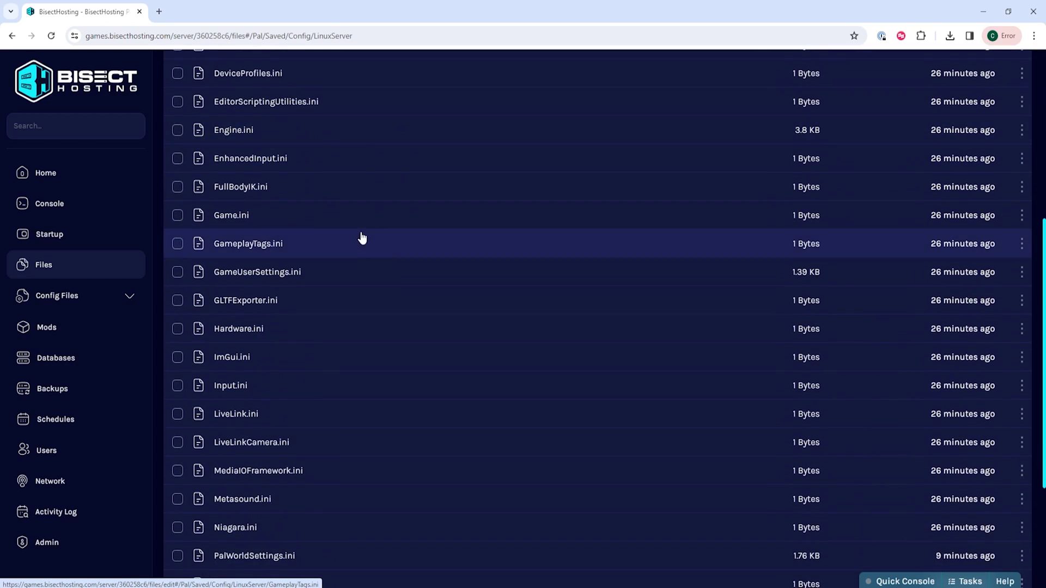
{"action": "left_click", "coordinate": [321, 273]}
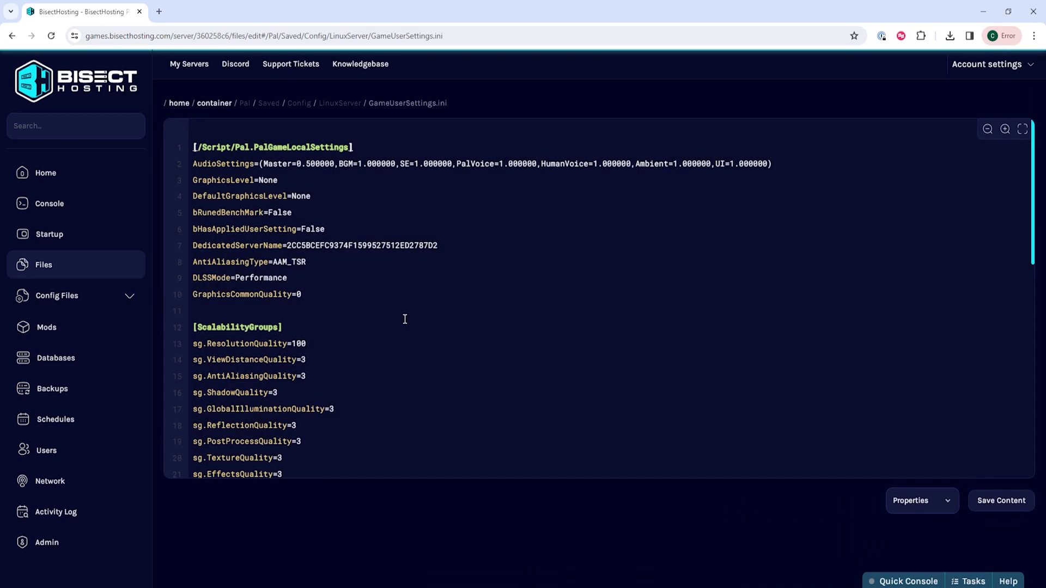
- Replace the DedicatedServerName value with 1EACAE934319ED2853B48CB35D3B6342 and save the file
{"action": "left_click_drag", "start_coordinate": [194, 245], "coordinate": [283, 247]}
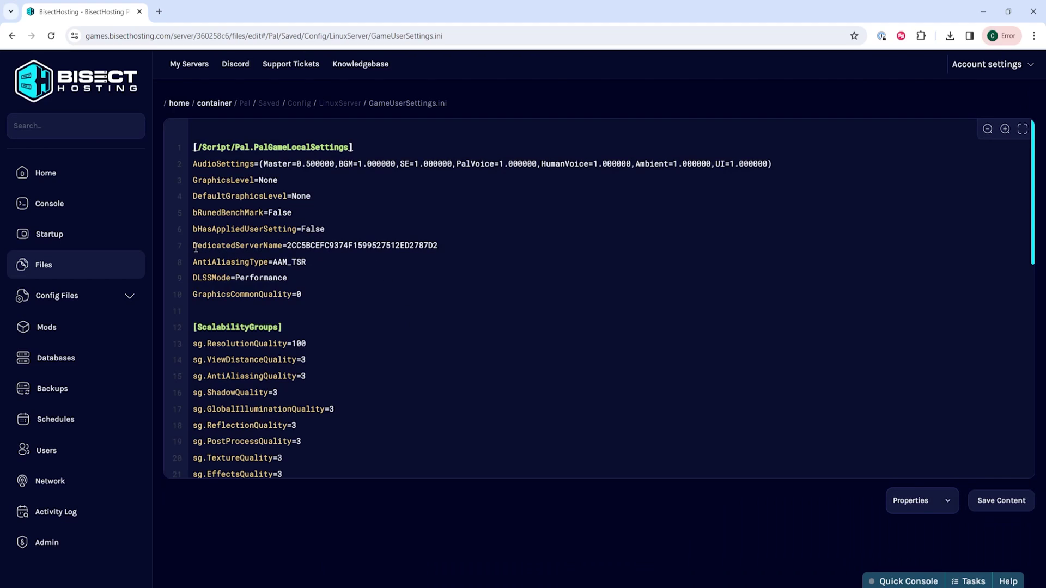
{"action": "left_click", "coordinate": [317, 260]}
{"action": "left_click_drag", "start_coordinate": [288, 246], "coordinate": [441, 245]}
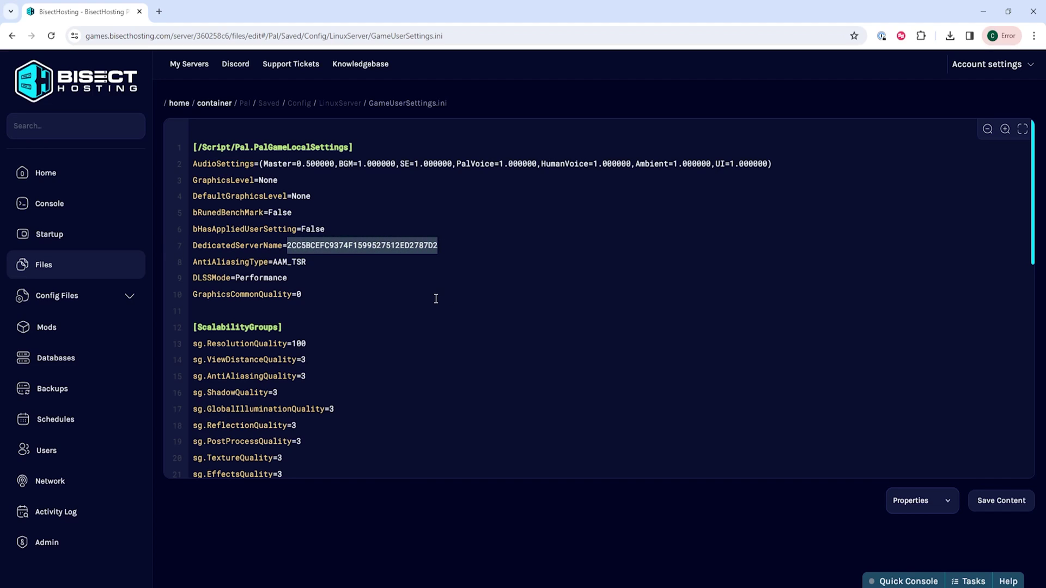
{"action": "key", "text": "ctrl+v"}
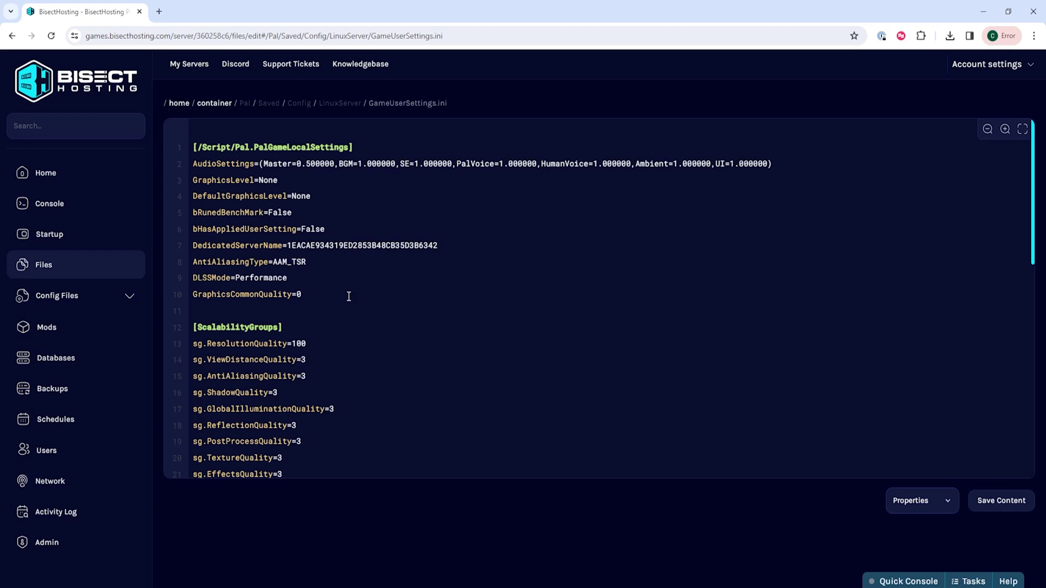
{"action": "left_click", "coordinate": [1022, 513]}
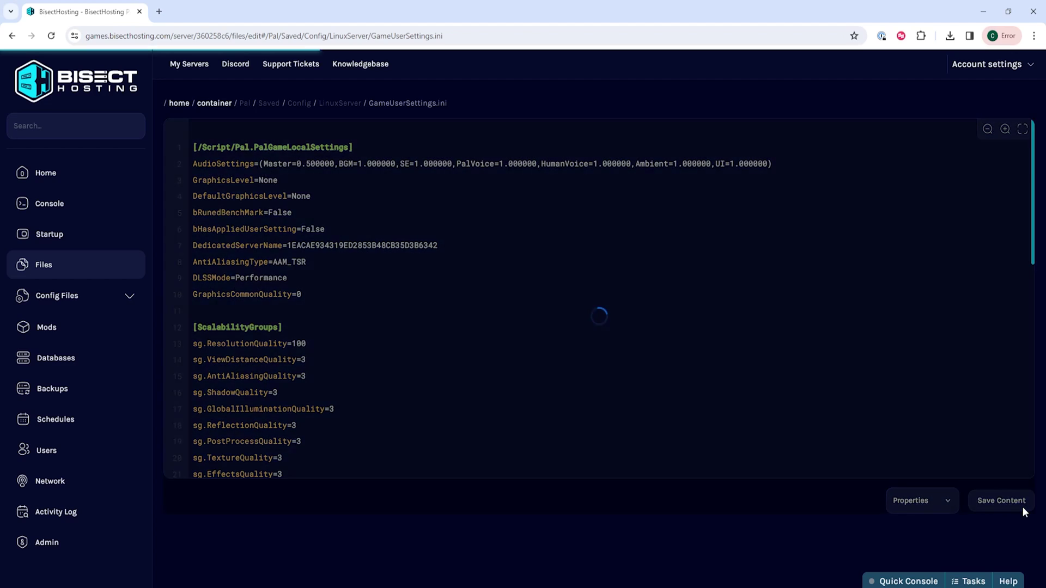
- From the Home dashboard, start the server briefly, then stop it again
{"action": "left_click", "coordinate": [90, 176]}
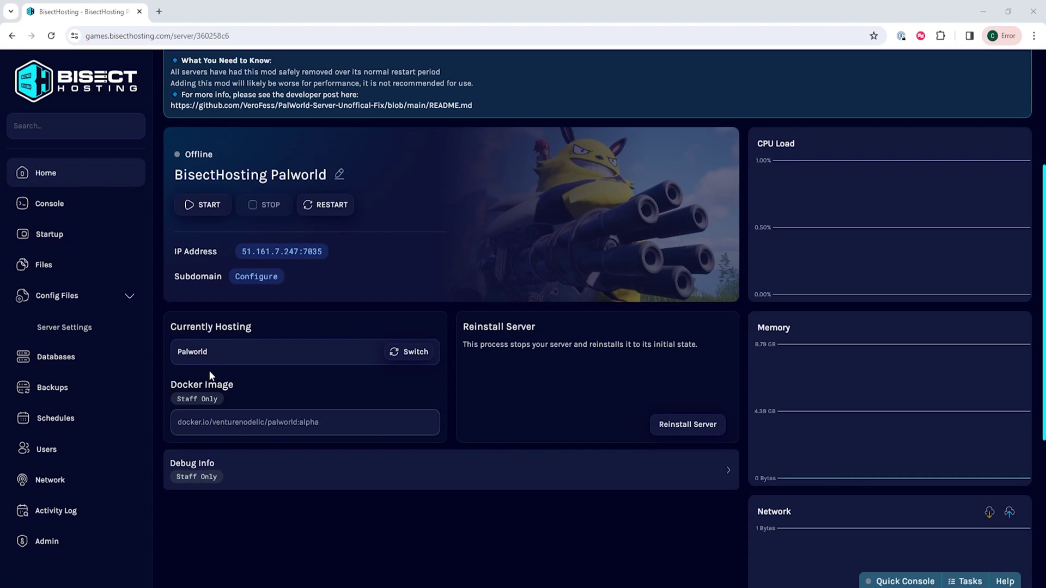
{"action": "left_click", "coordinate": [209, 209]}
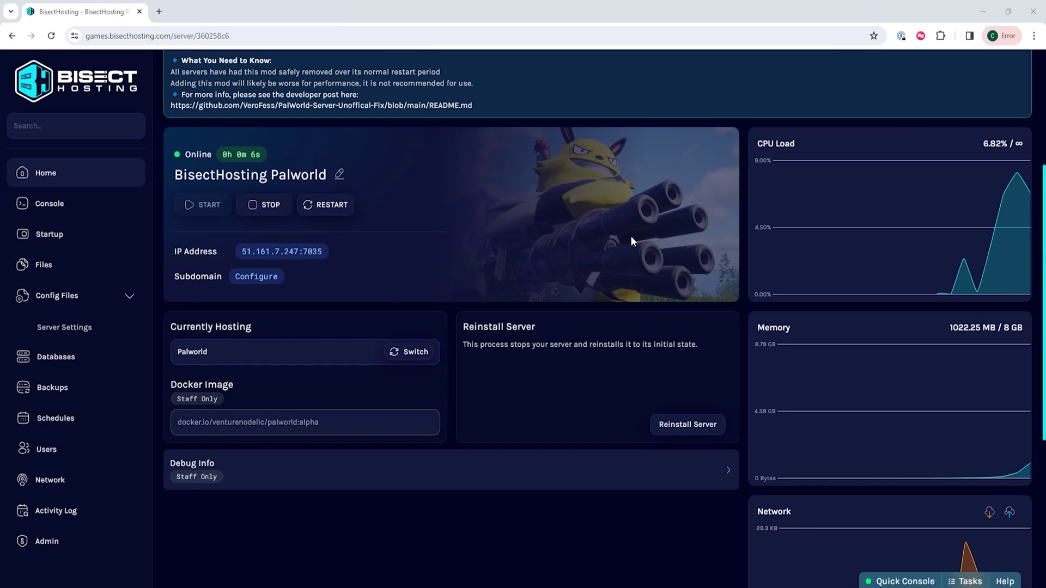
{"action": "left_click", "coordinate": [269, 205]}
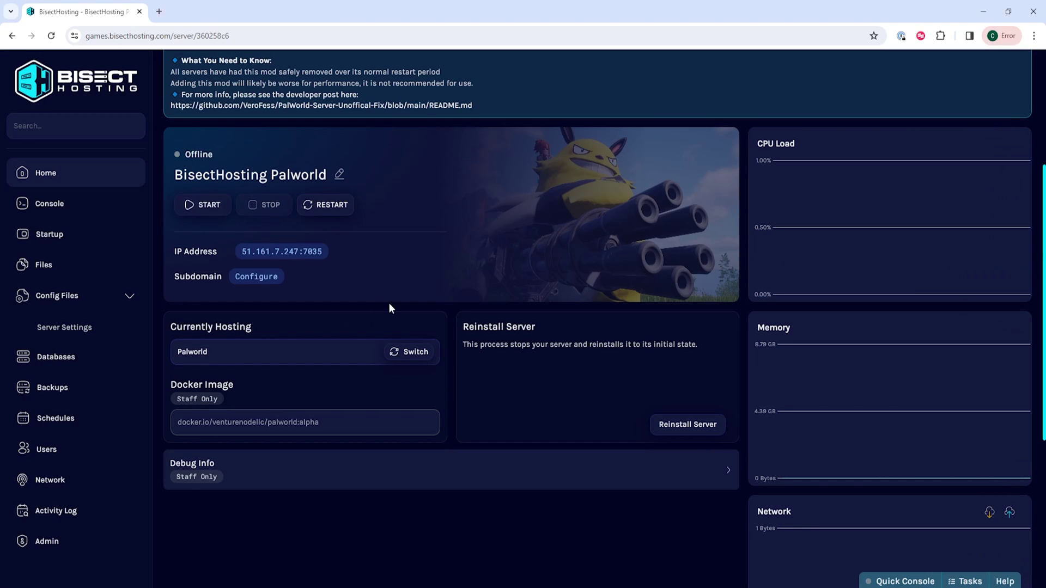
{"action": "scroll", "coordinate": [438, 264], "scroll_direction": "up", "scroll_amount": 1}
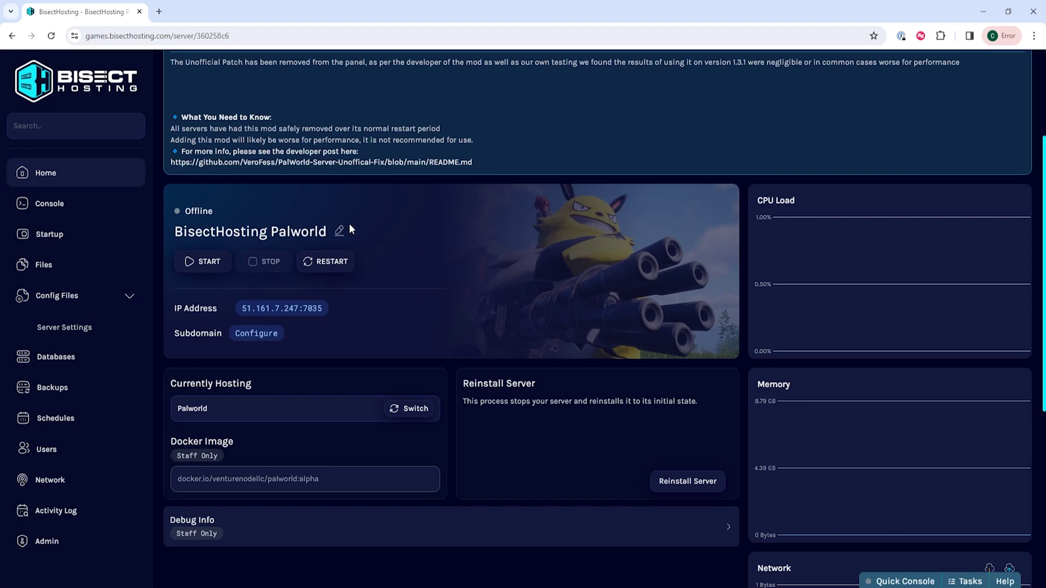
- Browse to Pal/Saved/SaveGames/0/1EACAE934319ED2853B48CB35D3B6342 and select LocalData.sav
{"action": "left_click", "coordinate": [59, 273]}
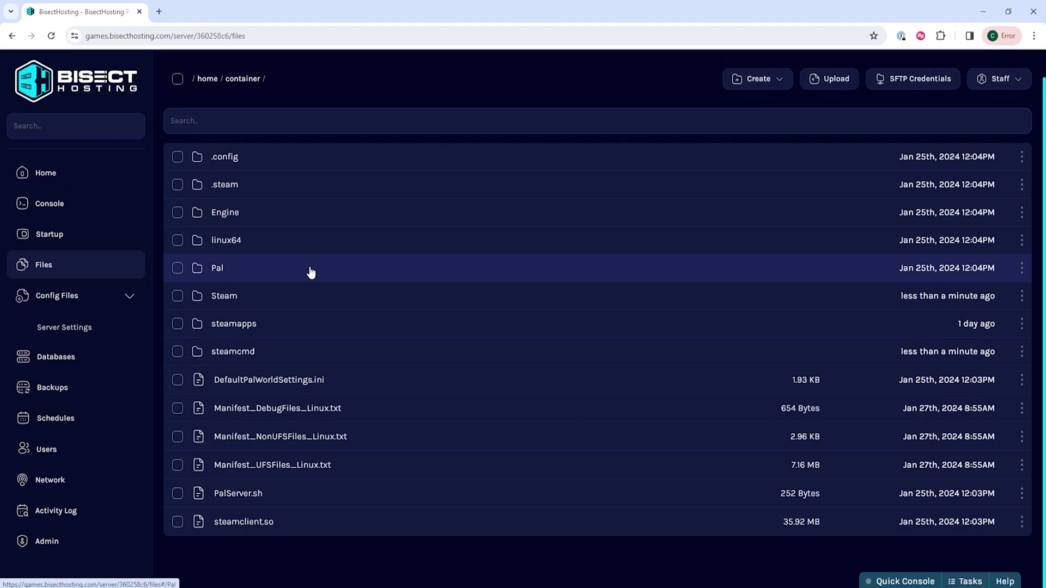
{"action": "left_click", "coordinate": [312, 273]}
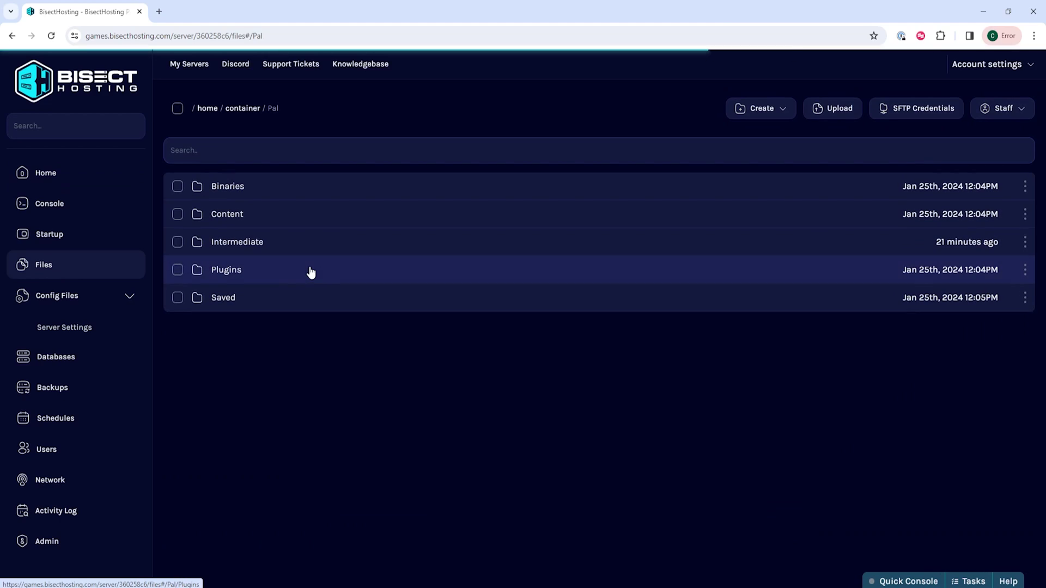
{"action": "left_click", "coordinate": [295, 308]}
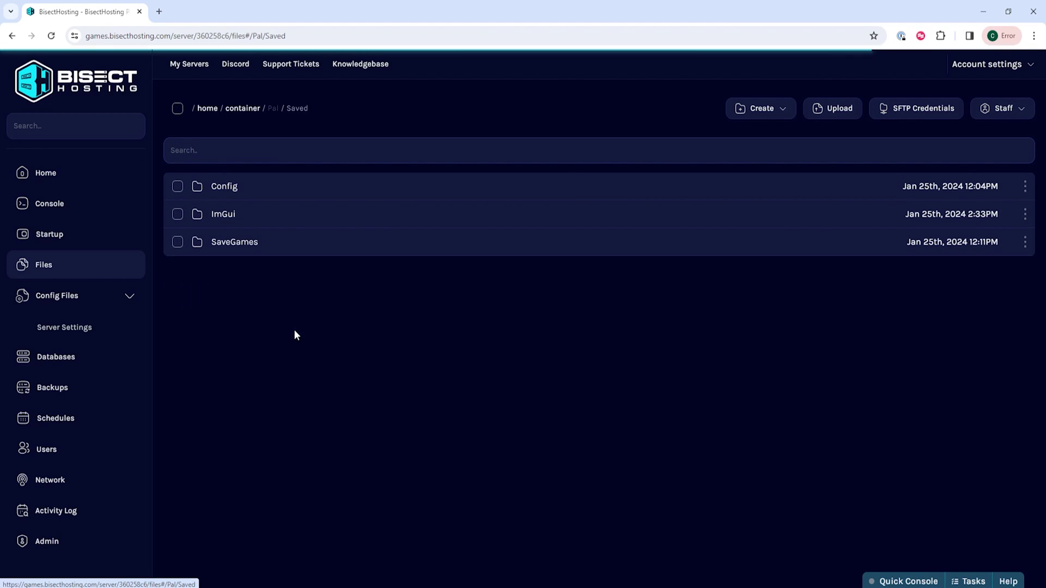
{"action": "left_click", "coordinate": [319, 248]}
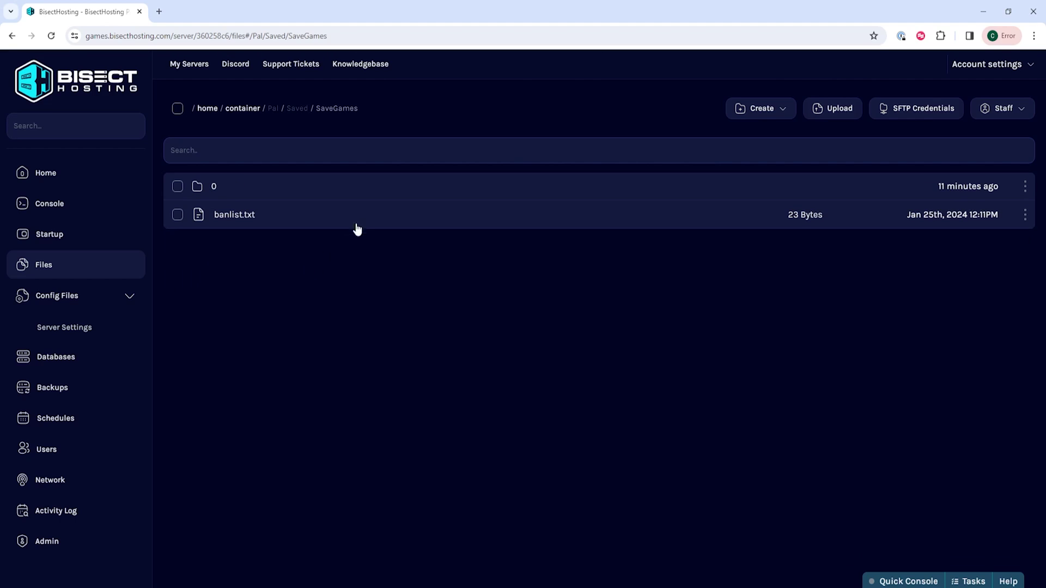
{"action": "left_click", "coordinate": [301, 190]}
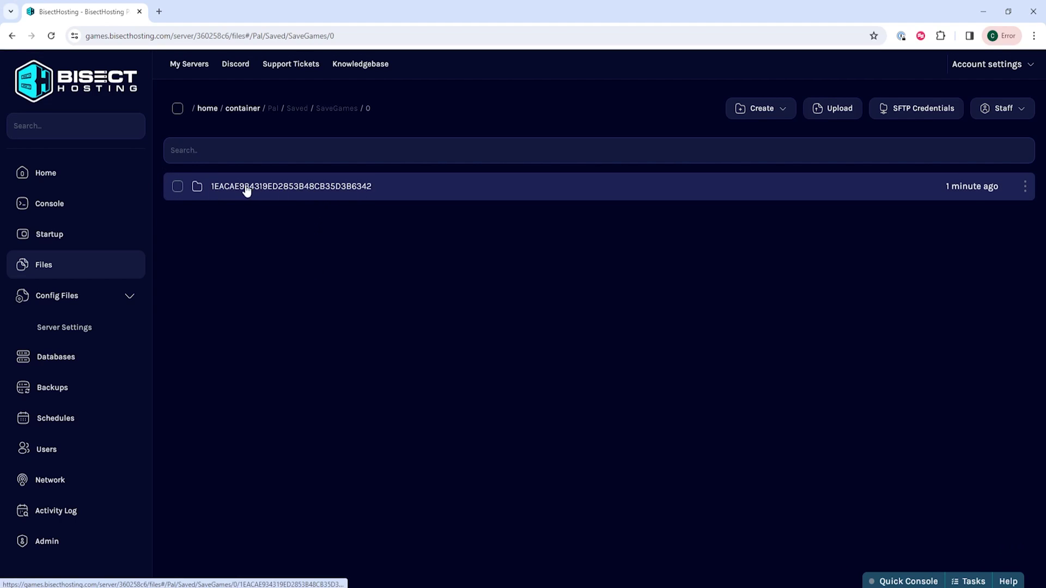
{"action": "left_click", "coordinate": [246, 191]}
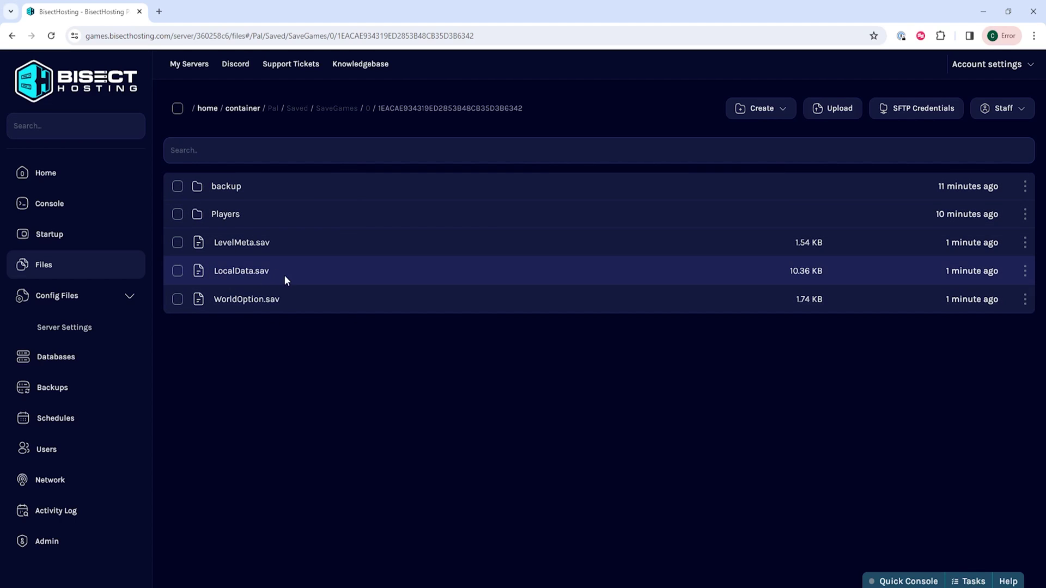
{"action": "left_click", "coordinate": [178, 272]}
- Delete LocalData.sav and WorldOption.sav from the save folder, confirming the deletion
{"action": "left_click", "coordinate": [177, 299]}
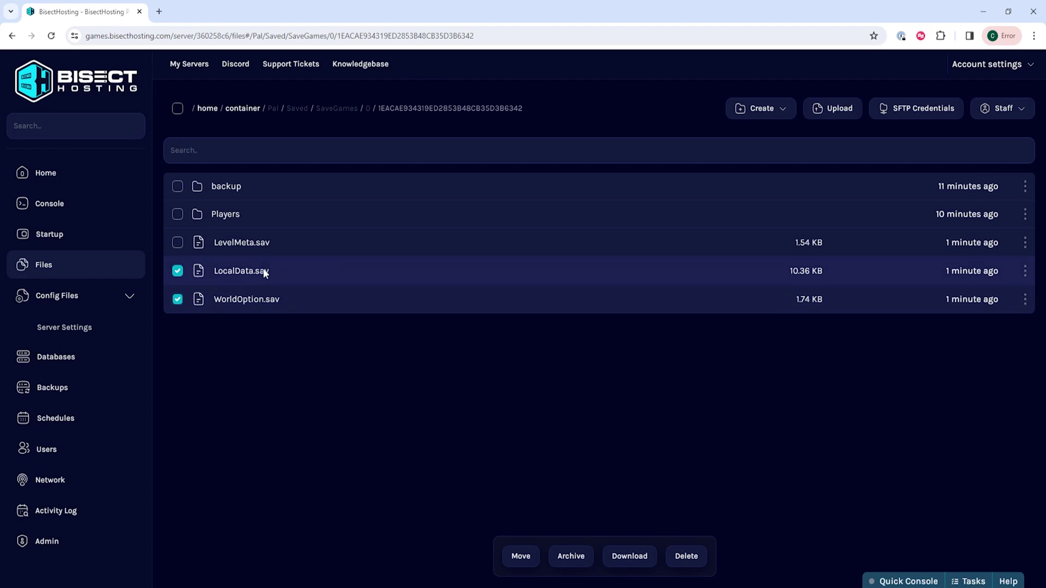
{"action": "left_click", "coordinate": [701, 559]}
{"action": "left_click", "coordinate": [654, 373]}
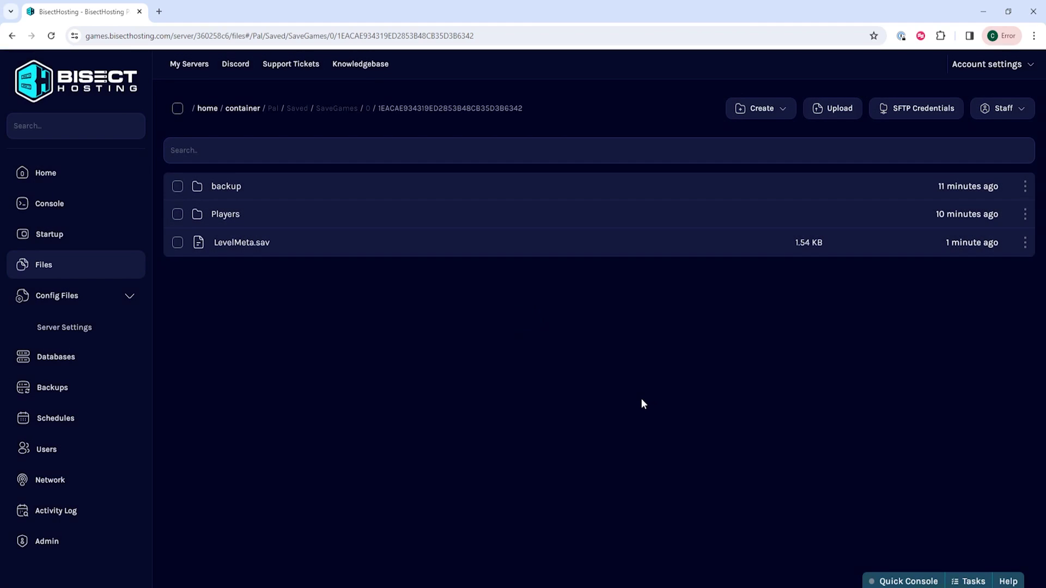
{"action": "left_click", "coordinate": [117, 169]}
- Start the Palworld server from its home dashboard card
{"action": "left_click", "coordinate": [204, 432]}
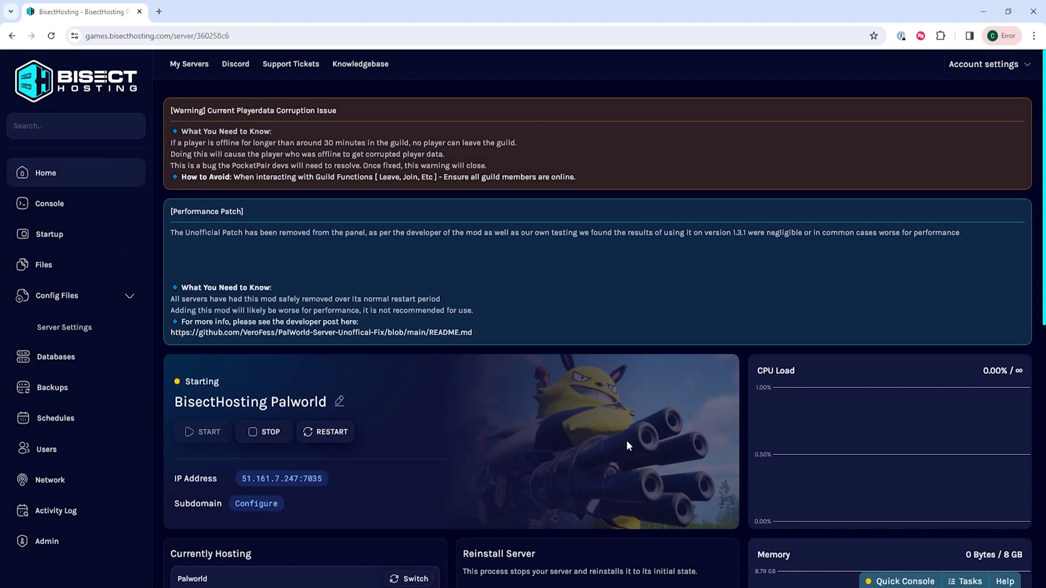